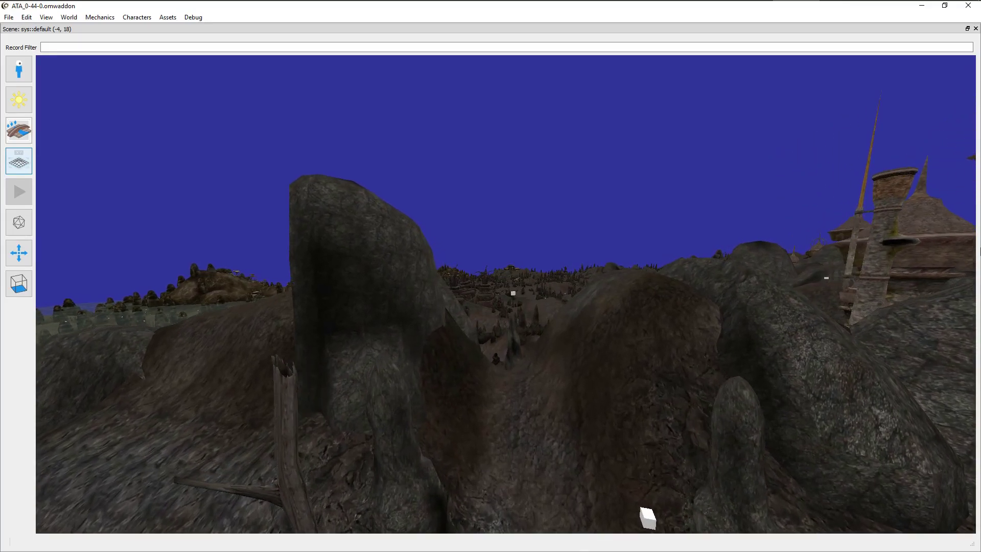
Fly the scene camera forward through the rocky valley, over the terrain and past the ruins.
key(w)
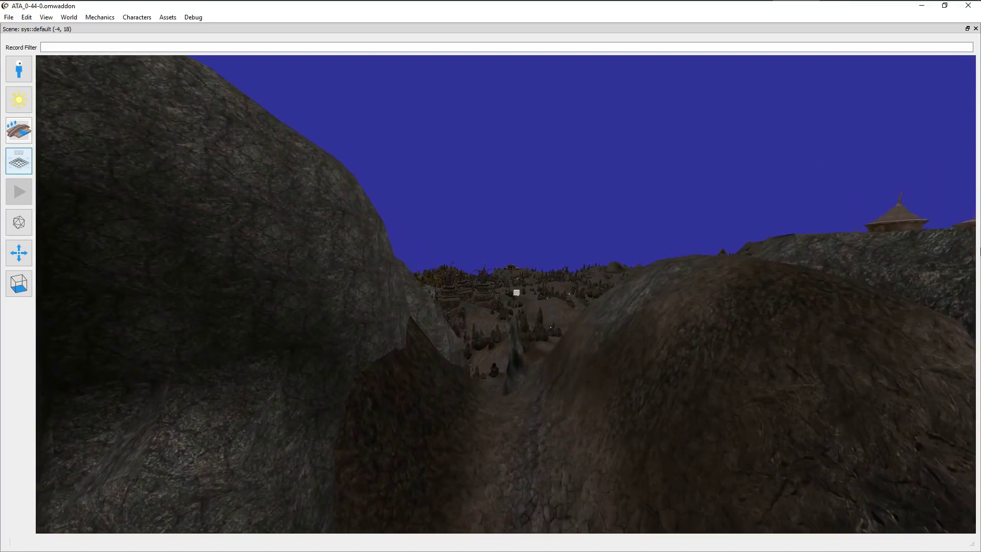
key(w)
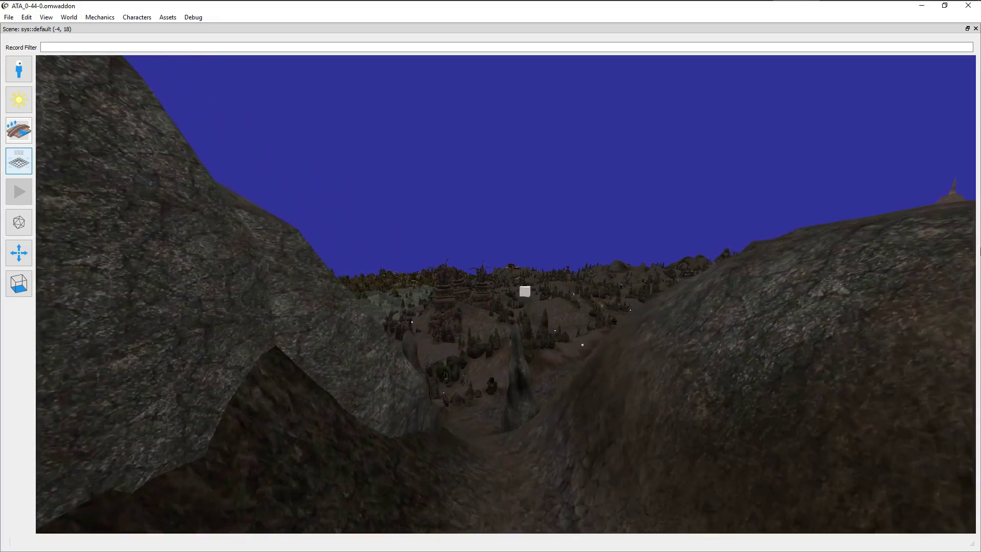
key(w)
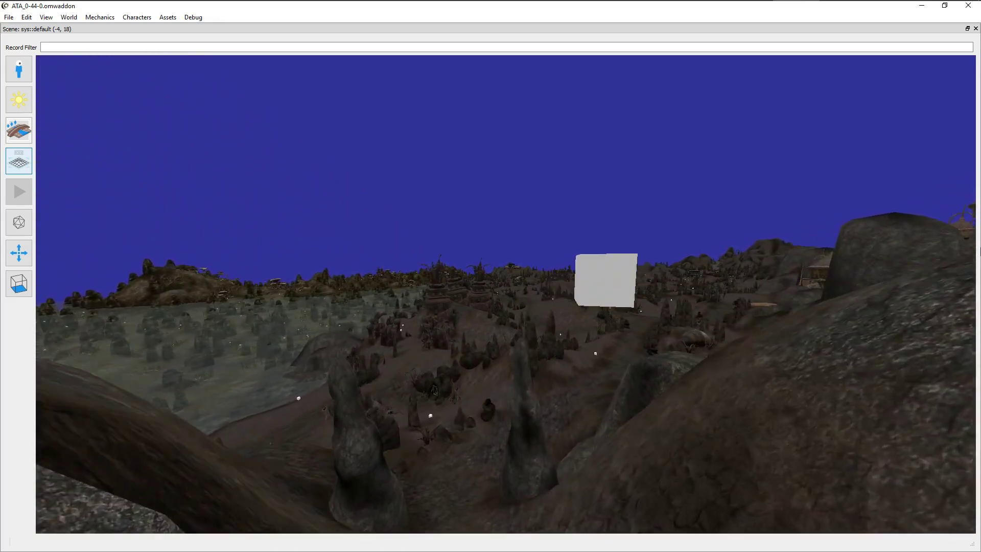
key(w)
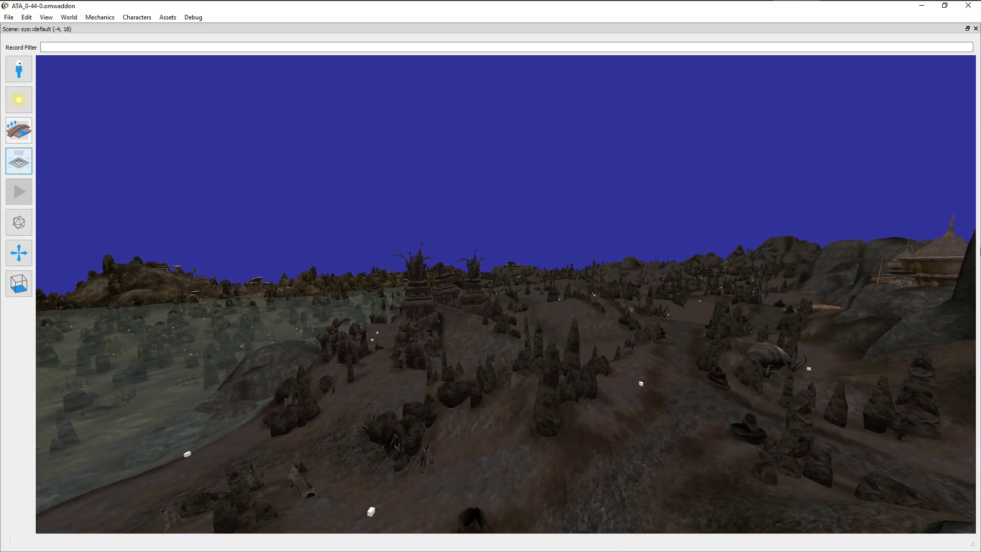
key(w)
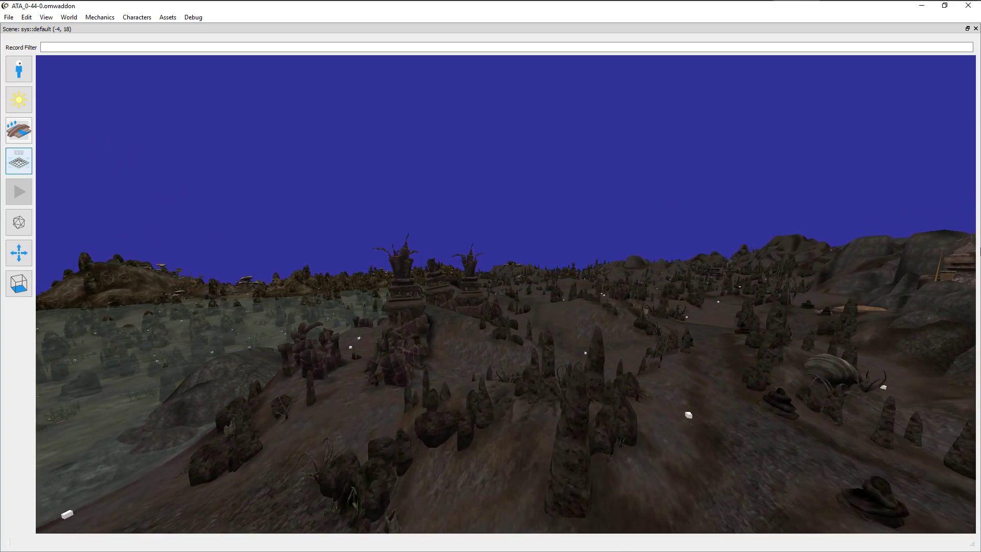
key(w)
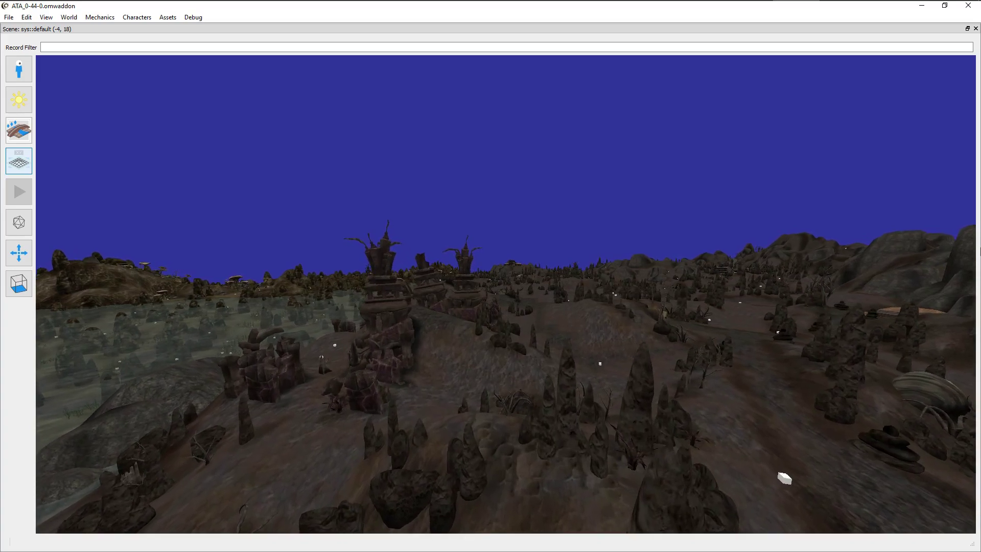
key(w)
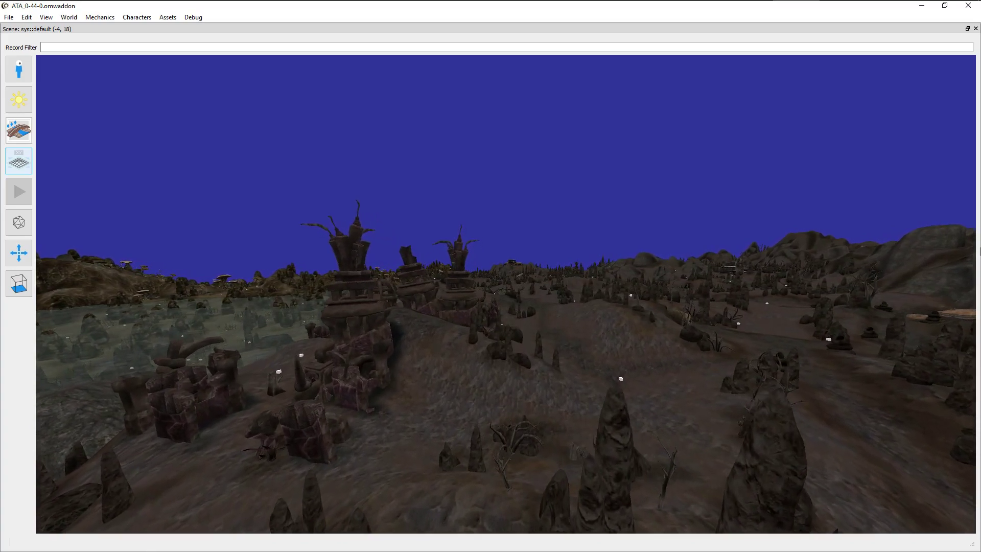
key(w)
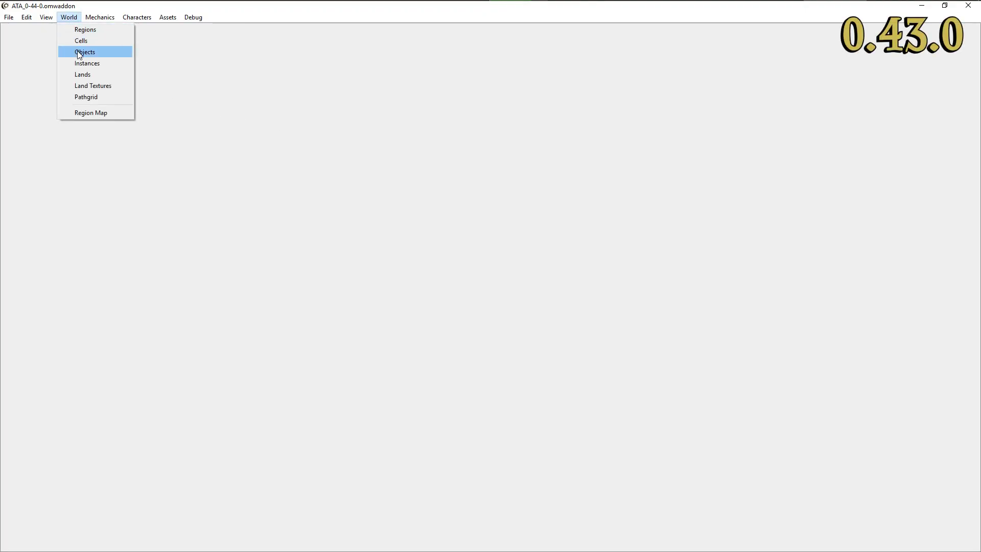
Find the fargoth record in the Objects table and set its Model/Animation to r/horker.nif.
click(79, 53)
click(31, 173)
text(fargoth)
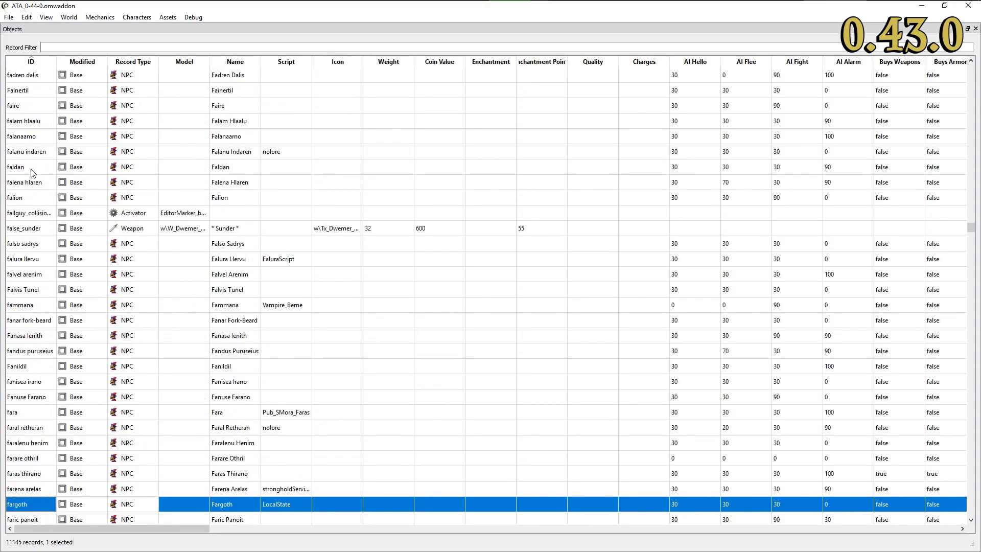
double_click(39, 498)
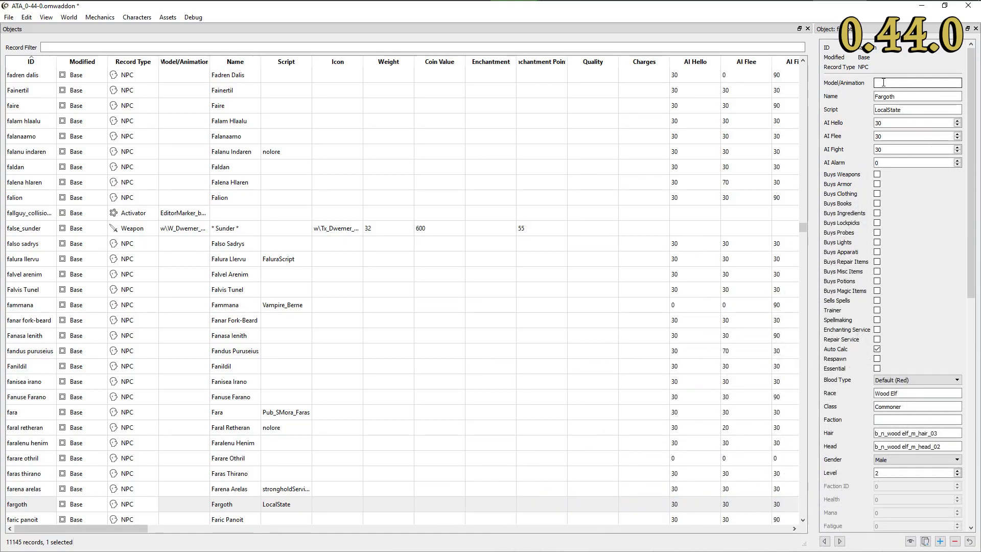
text(r/h)
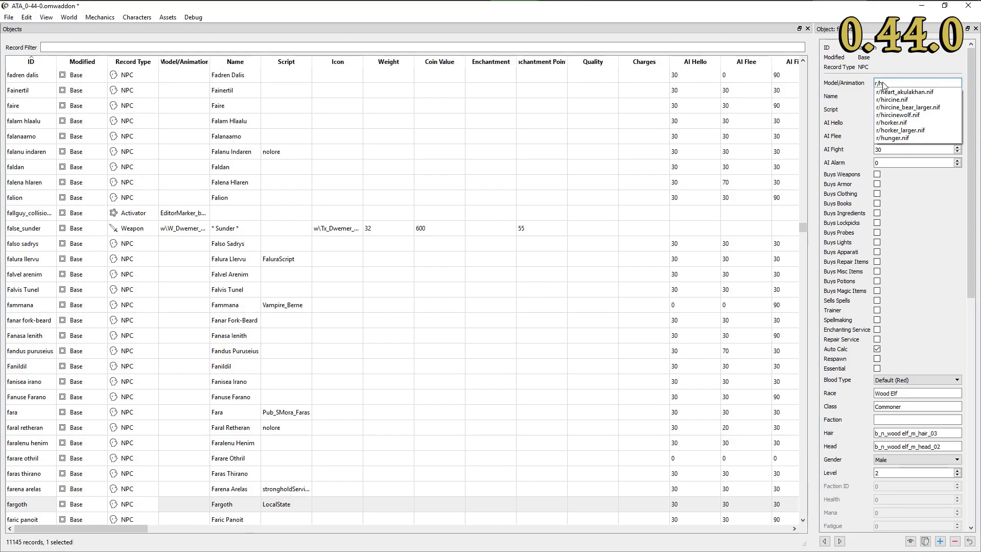
click(890, 122)
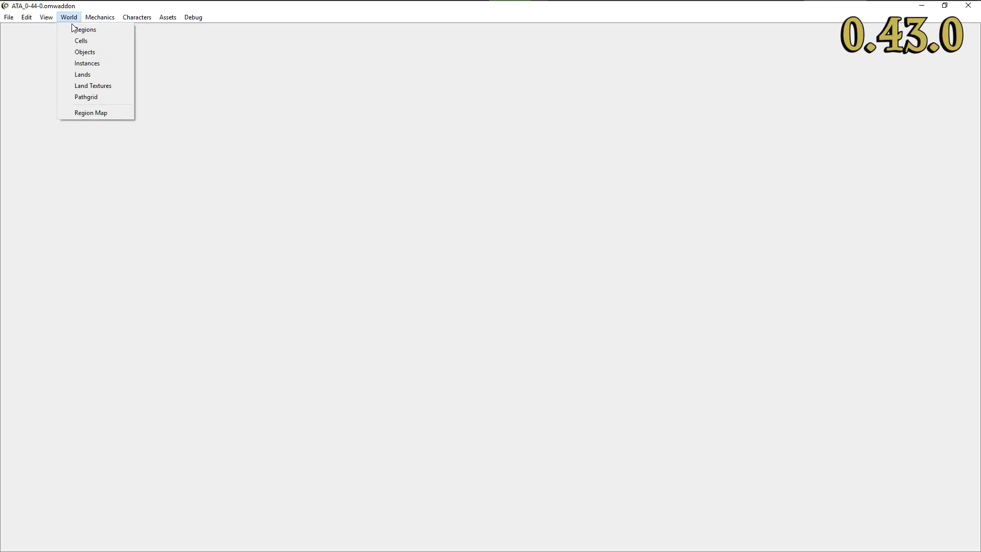
Open the Objects table and jump to the Kagouti creature records.
click(85, 57)
click(51, 212)
text(k)
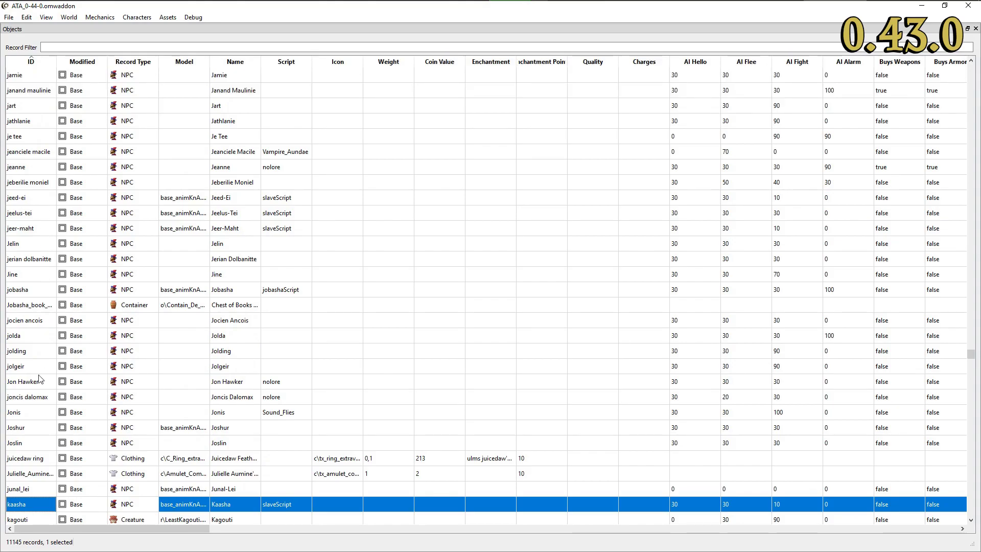
double_click(25, 521)
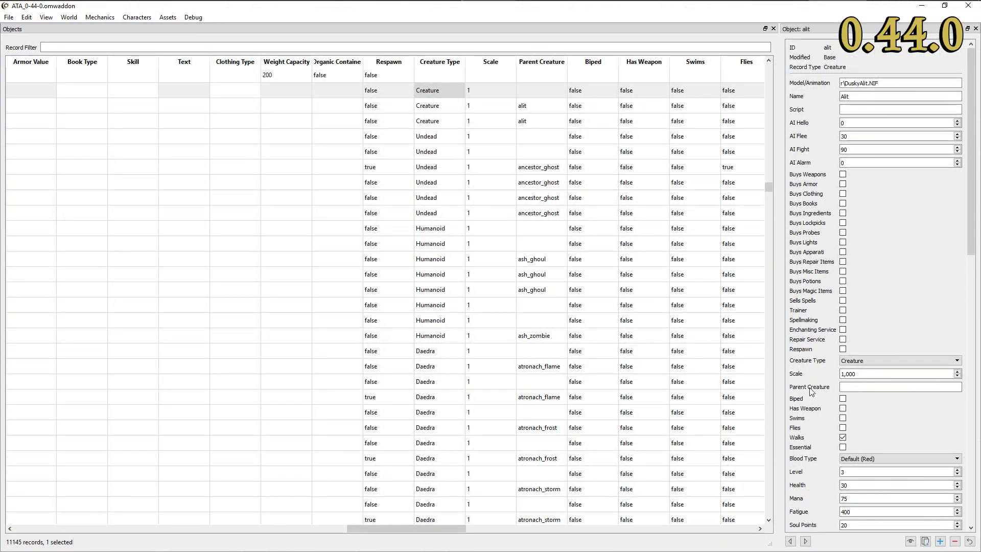
Set Parent Creature to cliff racer_blighted on three consecutive creature rows.
double_click(540, 96)
text(cliff racer_blighted)
click(533, 105)
click(535, 107)
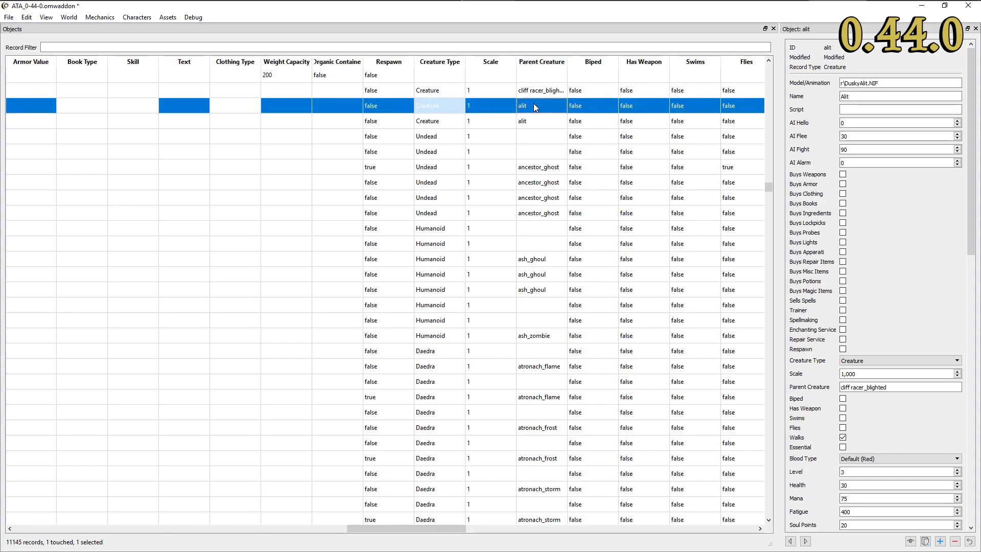
double_click(536, 107)
text(cliff racer_blighted)
click(532, 119)
double_click(532, 121)
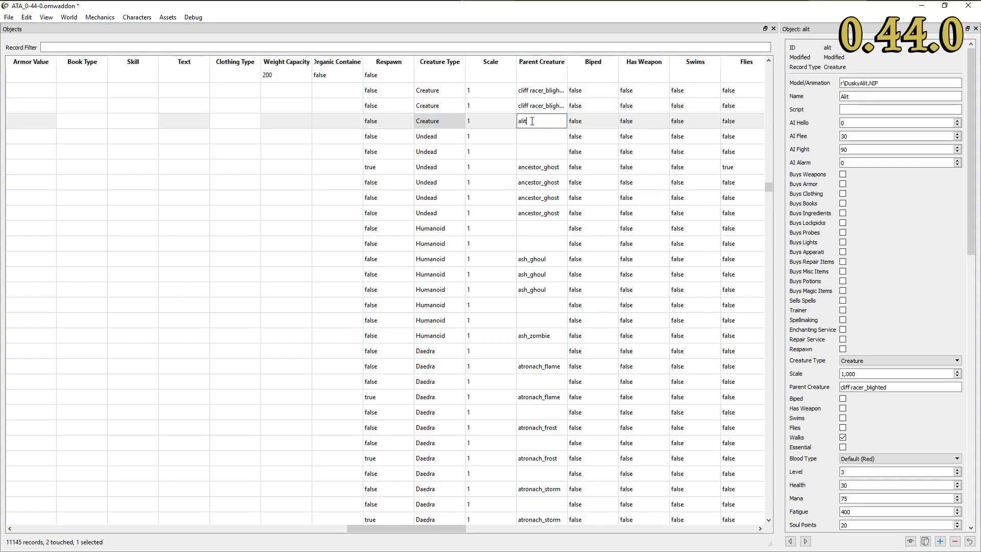
text(cliff racer_blighted)
click(533, 135)
click(533, 136)
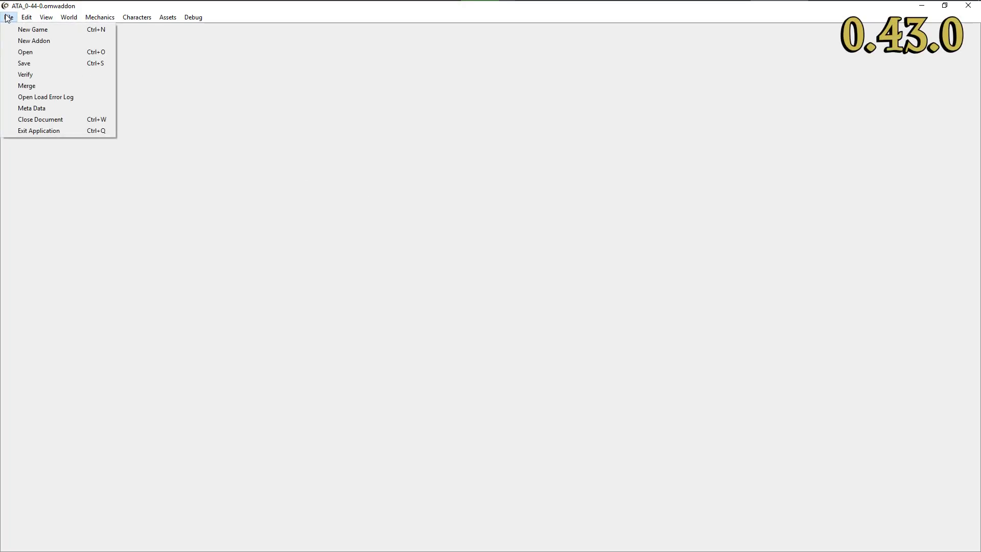
Verify the content file, sort the Verification Results by ID, and scroll through them.
click(26, 75)
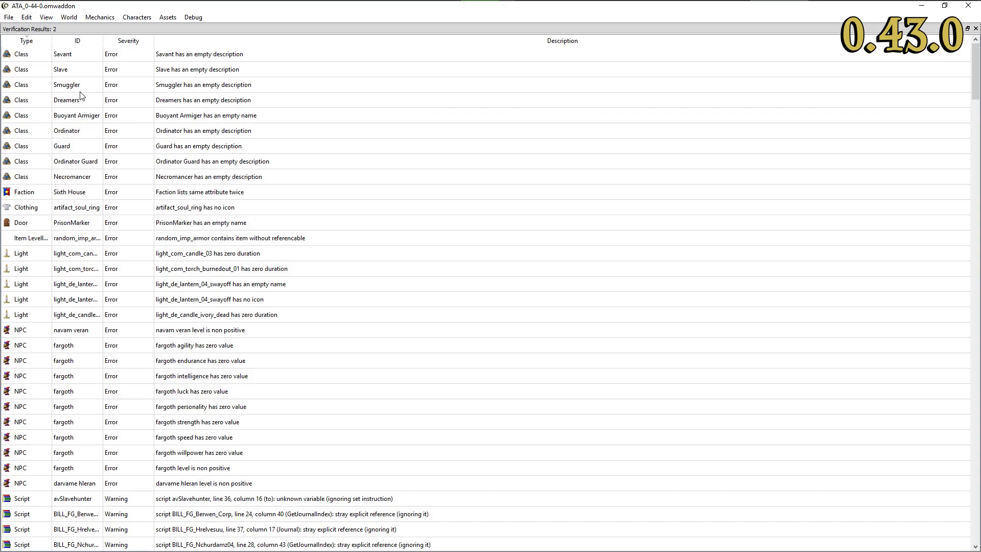
click(74, 45)
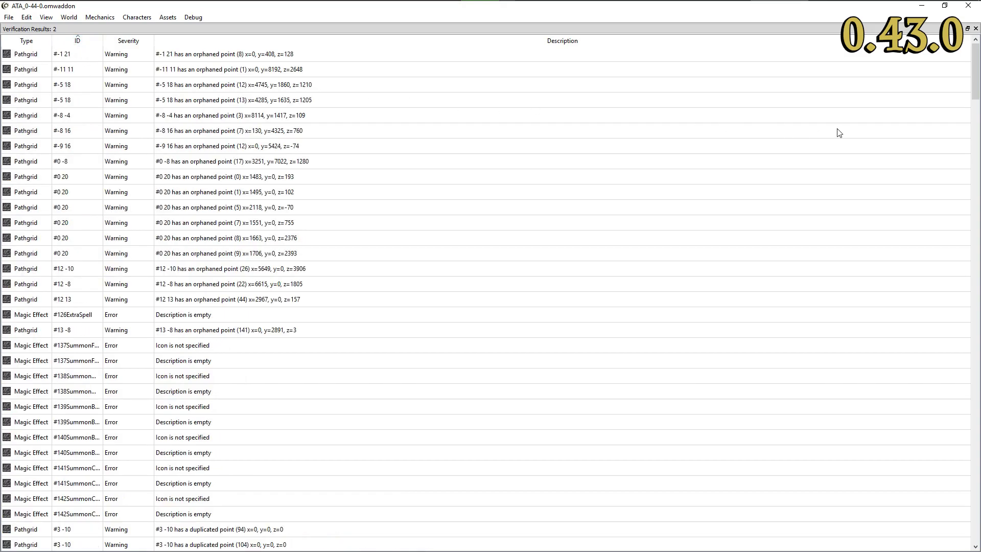
drag(979, 89, 978, 491)
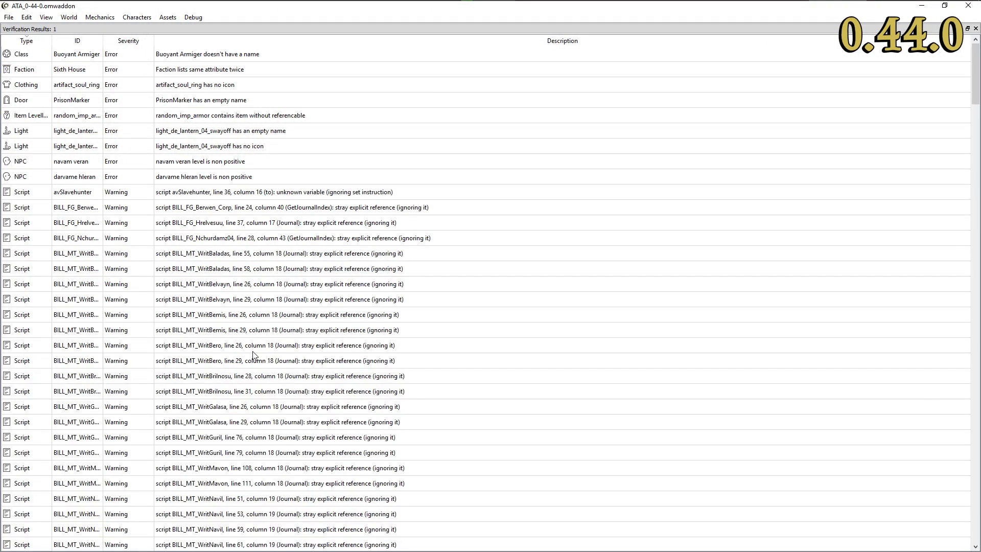
click(77, 41)
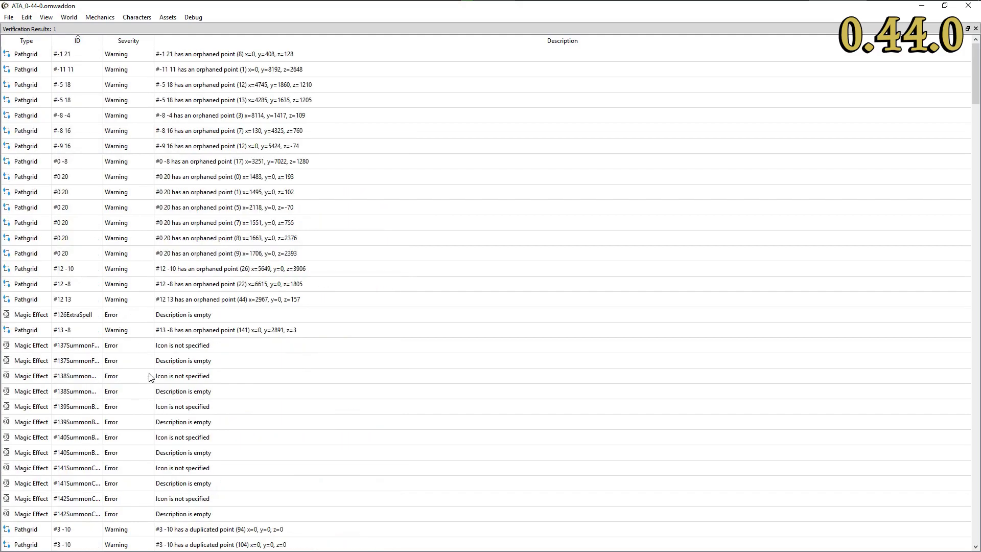
scroll(164, 394, down, 15)
scroll(164, 394, down, 8)
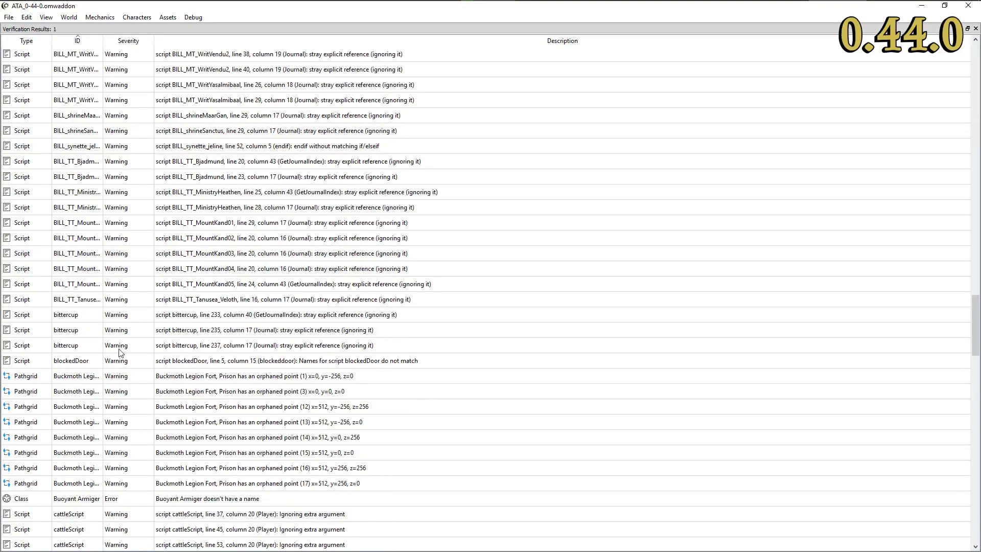
scroll(120, 352, down, 5)
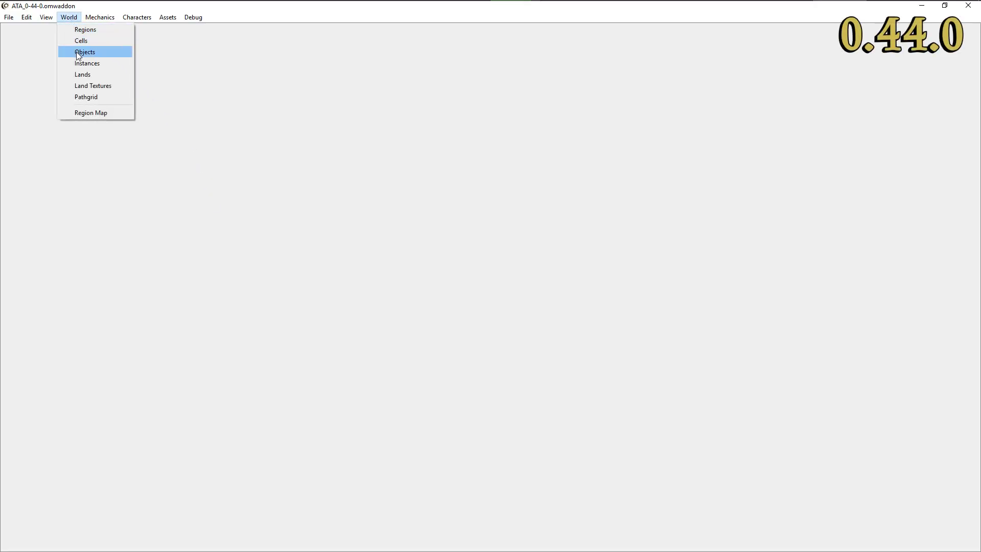
Open the Cells table, view cell -1, -1 in a 3D scene, and close the Objects list.
click(77, 54)
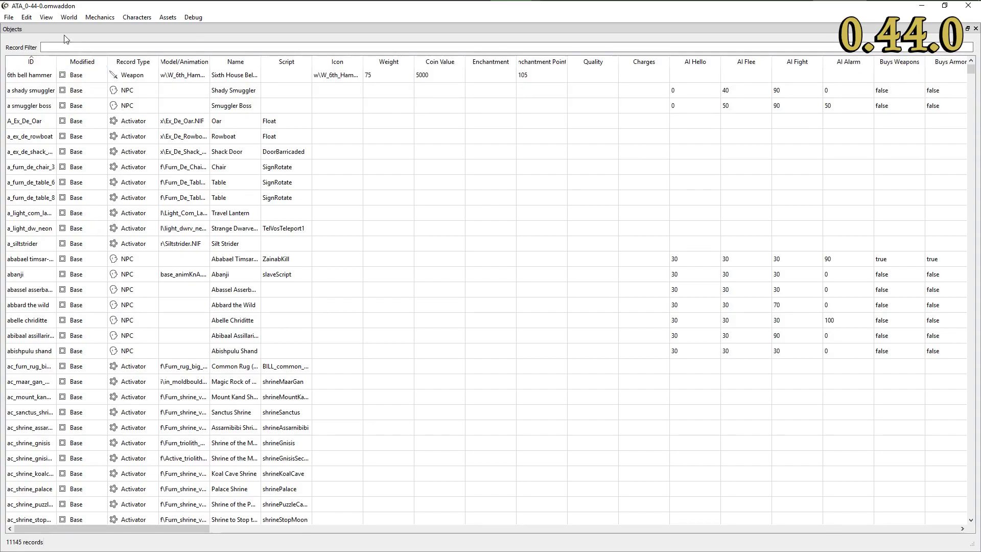
click(68, 18)
click(81, 40)
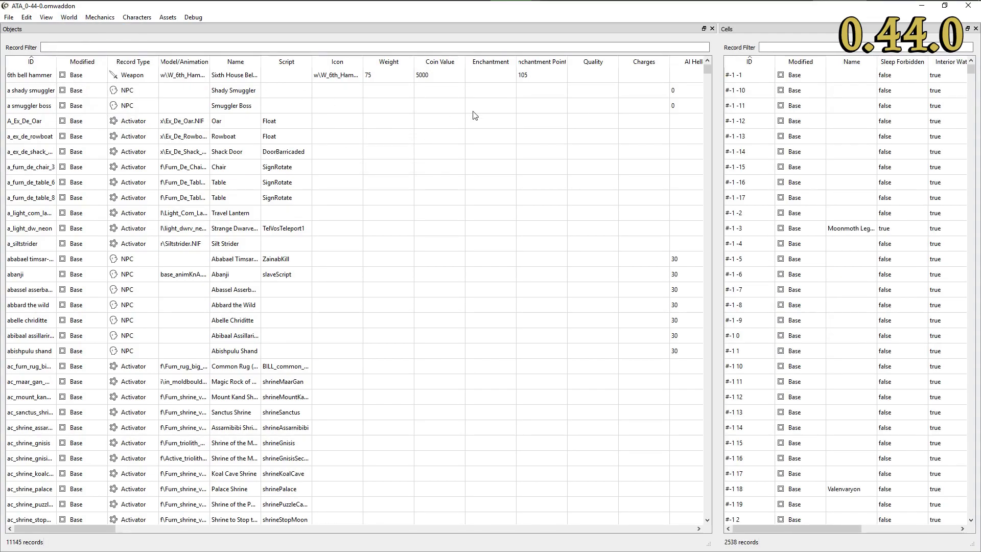
right_click(742, 84)
click(766, 142)
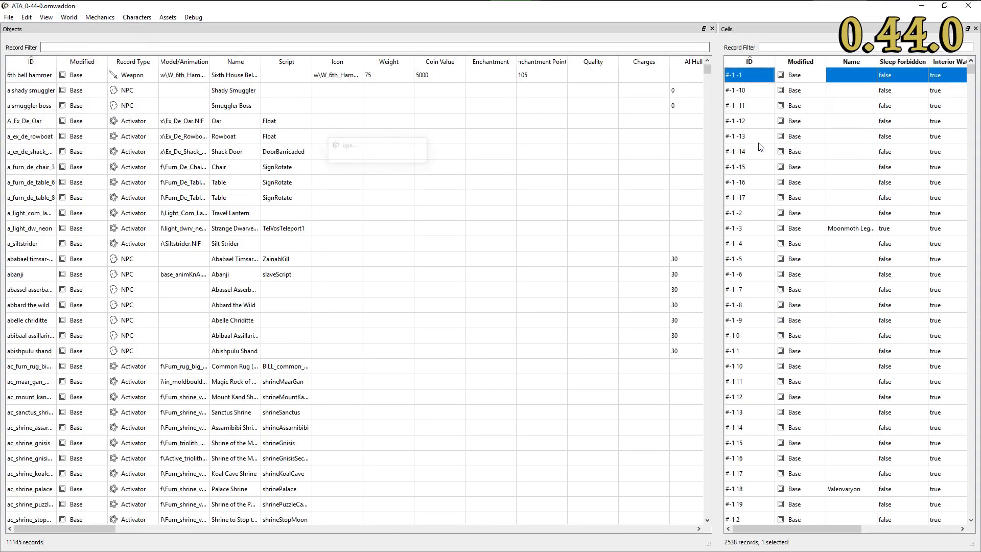
click(589, 29)
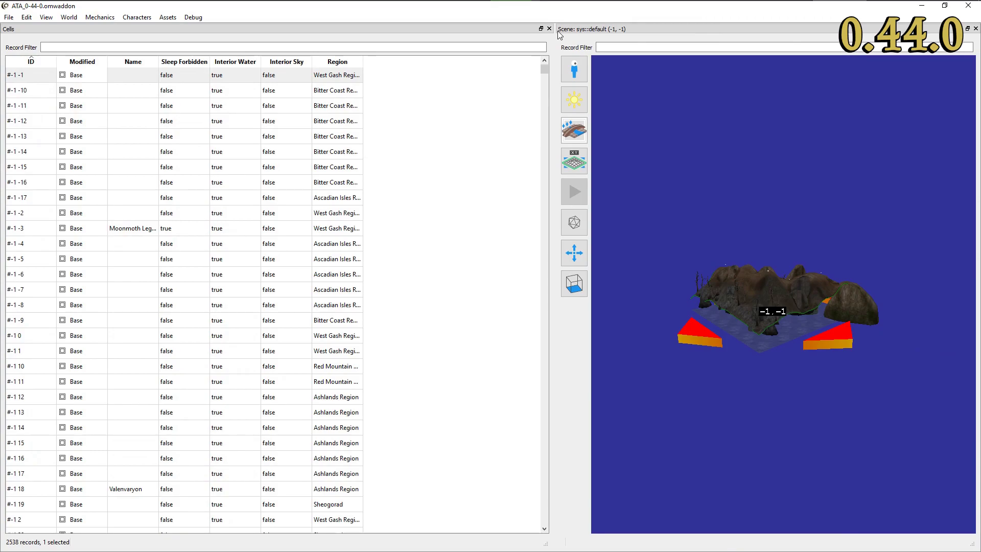
Show each scene toolbar flyout: camera, lighting, visibility, edit mode, instance and transform.
click(574, 74)
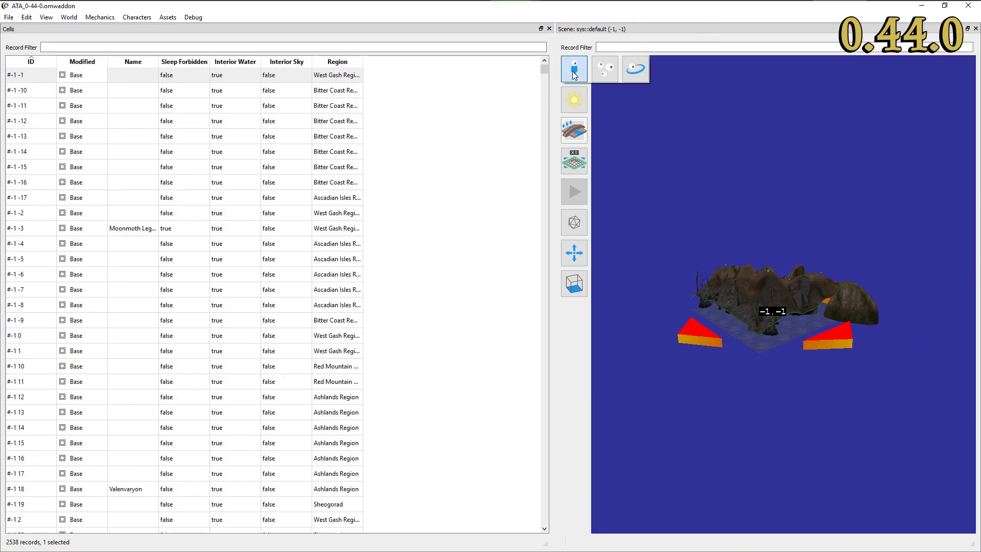
click(575, 103)
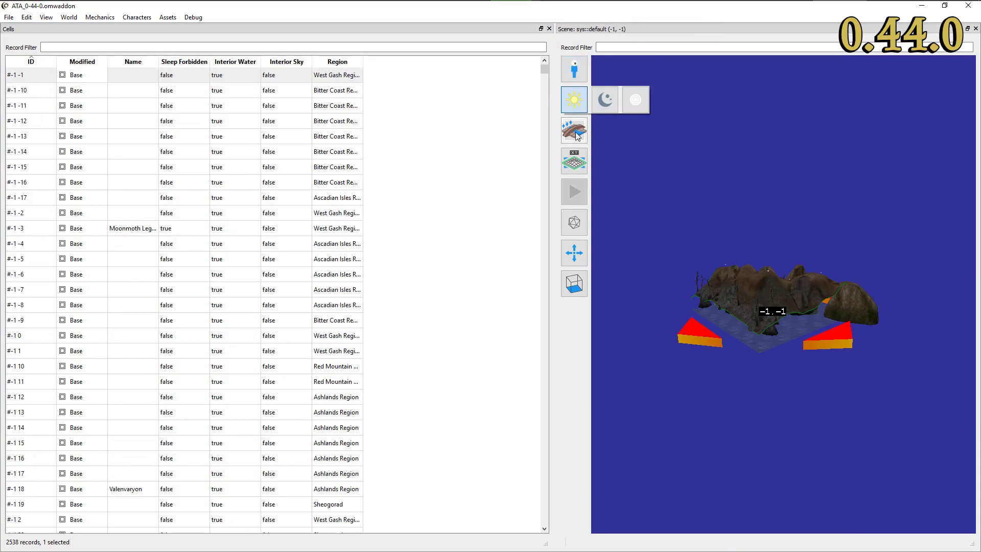
click(576, 136)
click(575, 171)
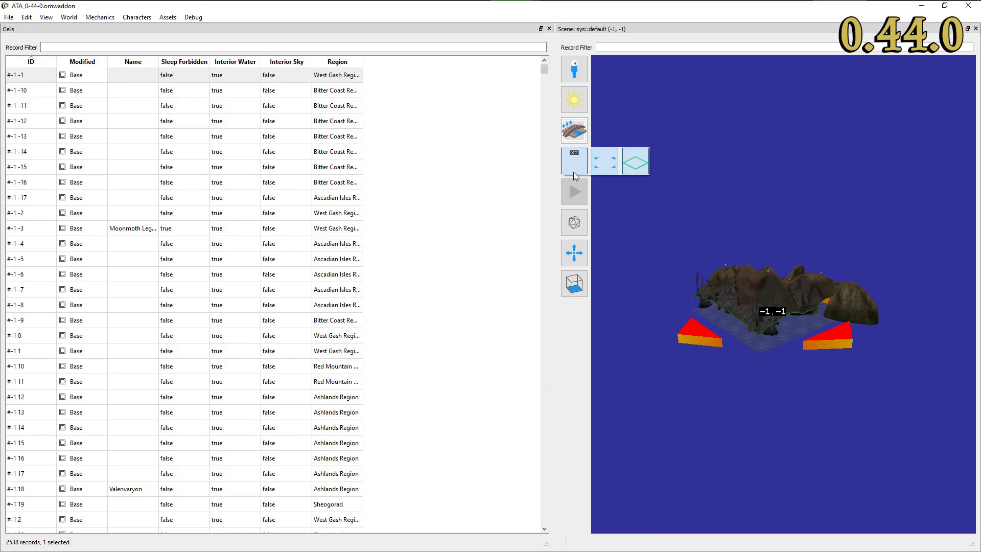
click(572, 231)
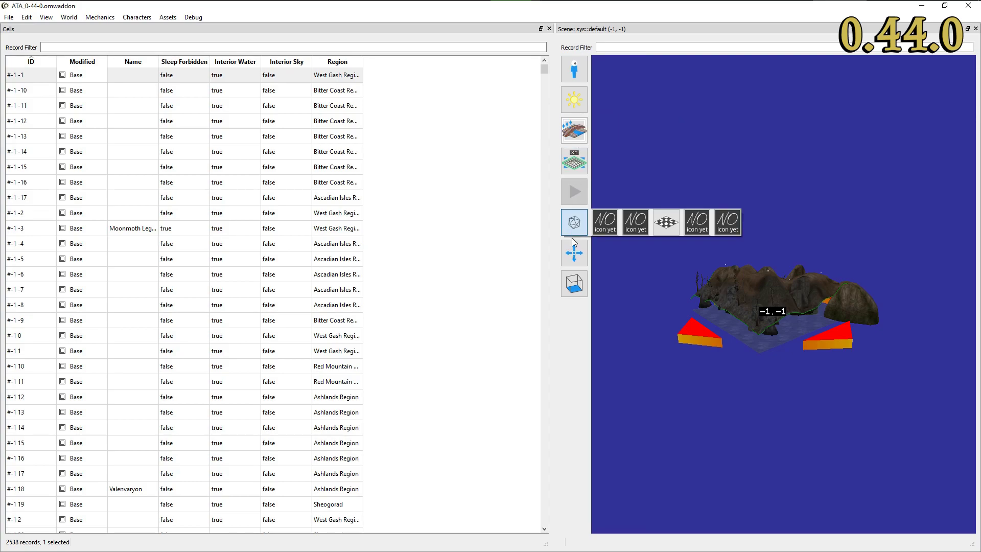
click(575, 256)
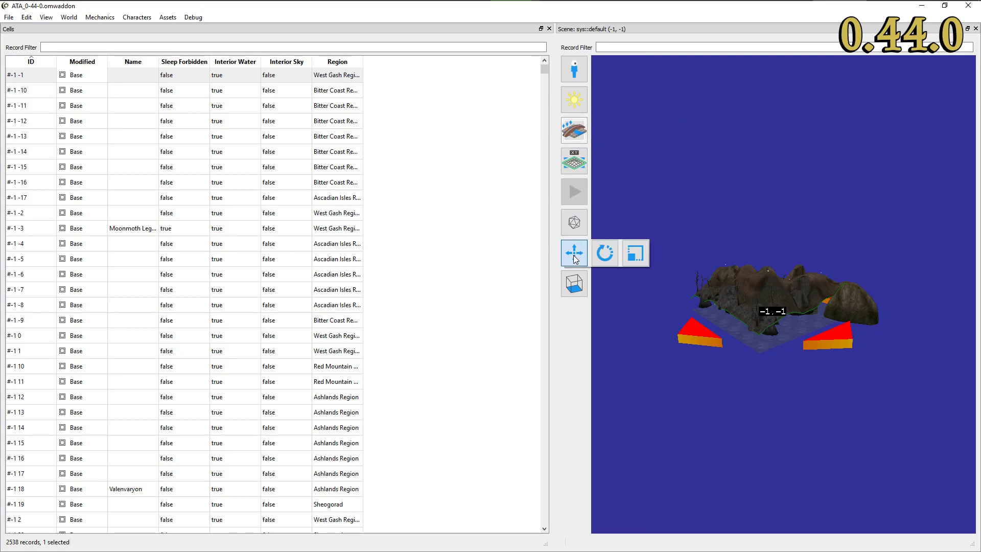
click(574, 285)
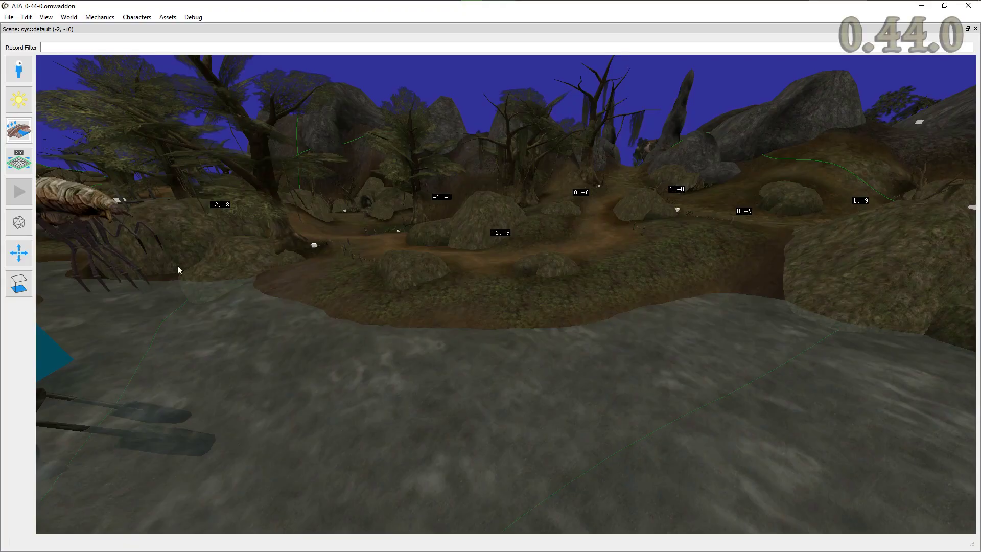
Switch the cell -2, -10 scene into terrain texture editing mode.
click(19, 222)
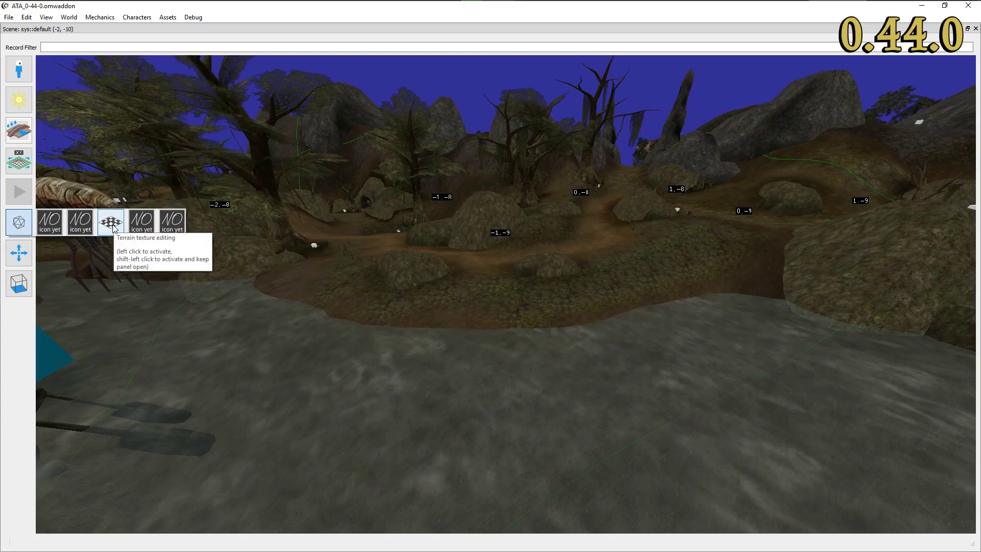
click(111, 223)
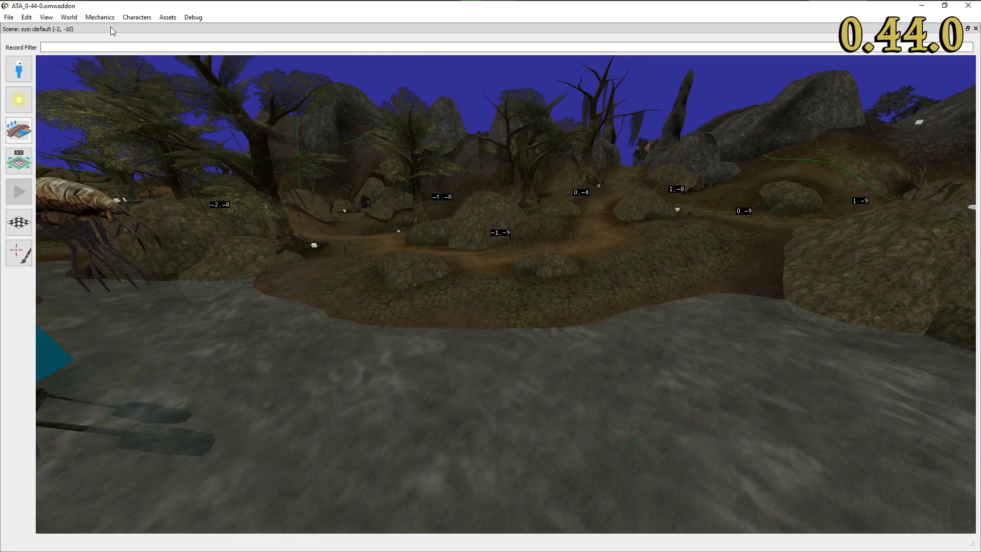
click(168, 17)
Open the Textures table, widen its ID column, and drag tx_sand_01.dds onto the texture brush.
click(188, 118)
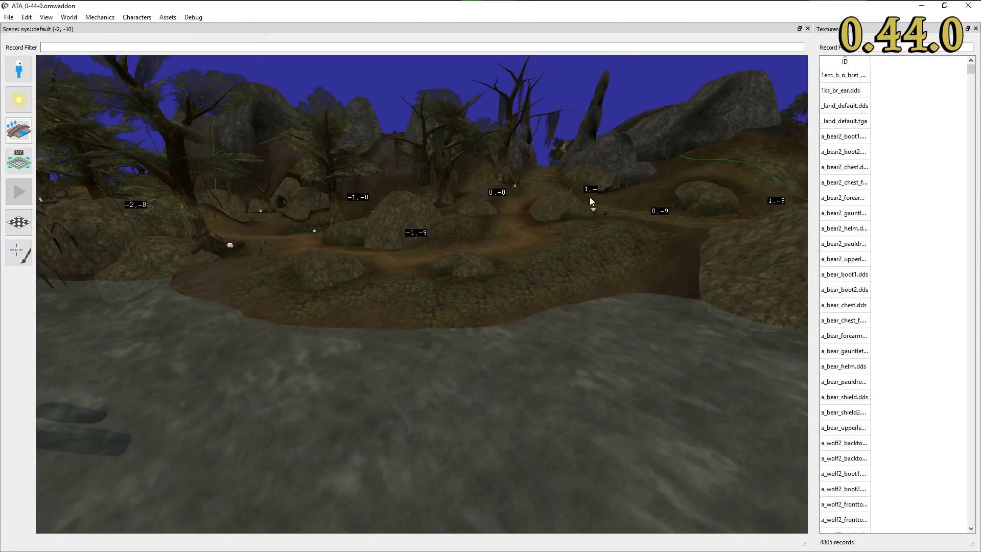
drag(813, 188, 696, 179)
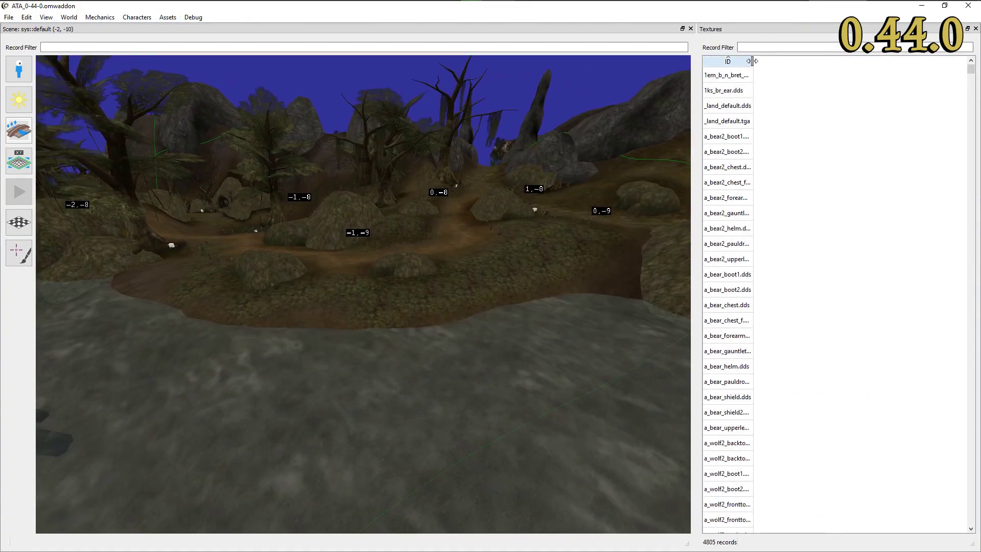
drag(754, 62, 800, 61)
drag(973, 75, 973, 426)
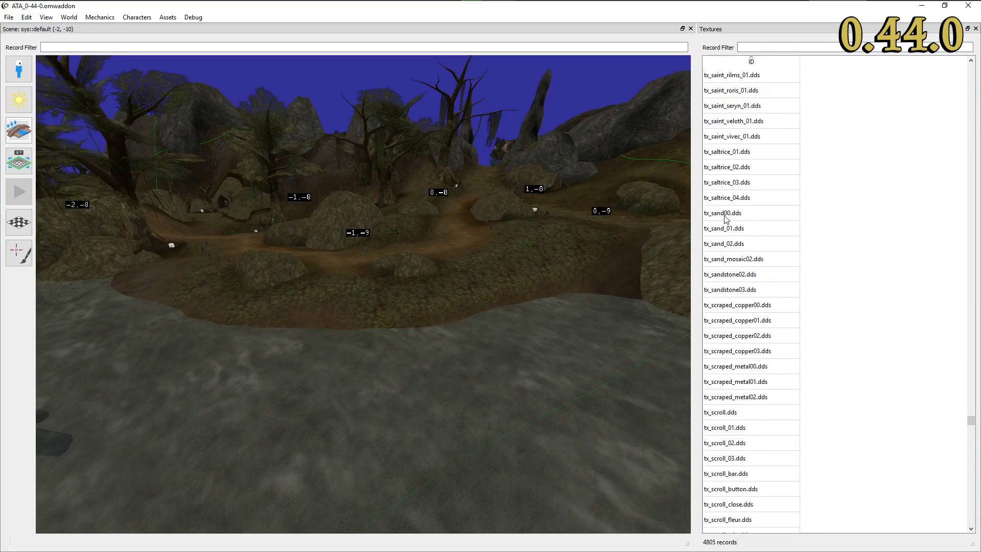
drag(726, 218, 722, 215)
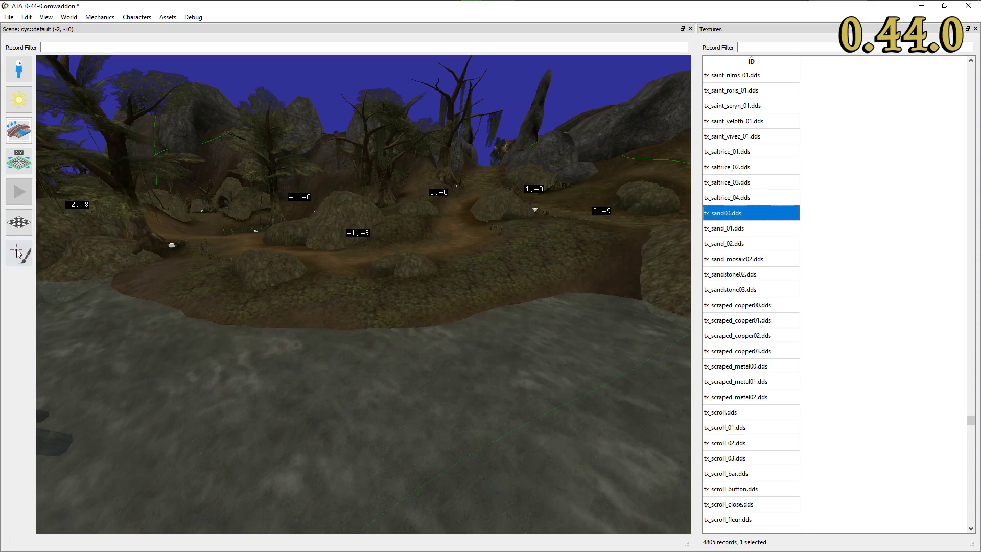
drag(760, 231, 217, 246)
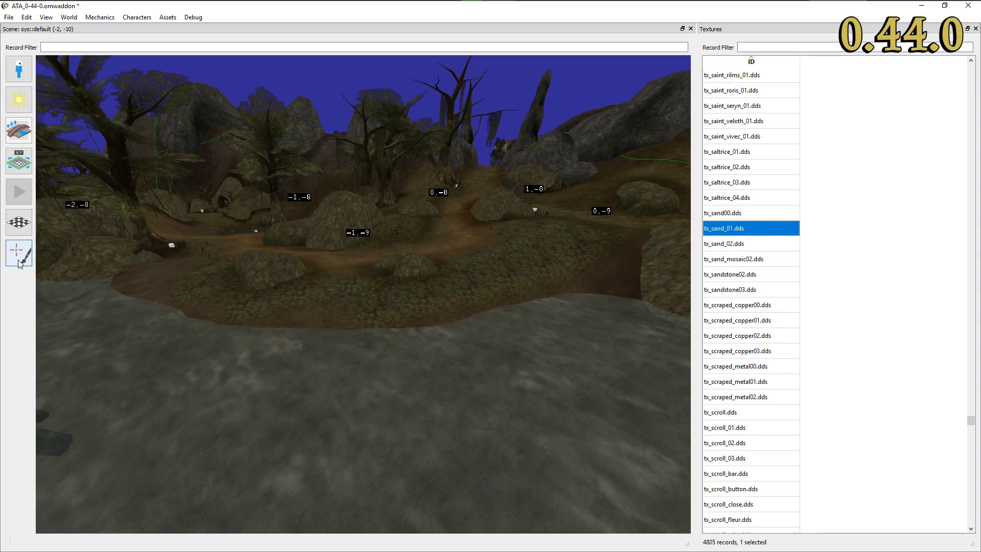
Select the circular brush and paint a band of sand over the grass beside the water.
mouse_move(19, 263)
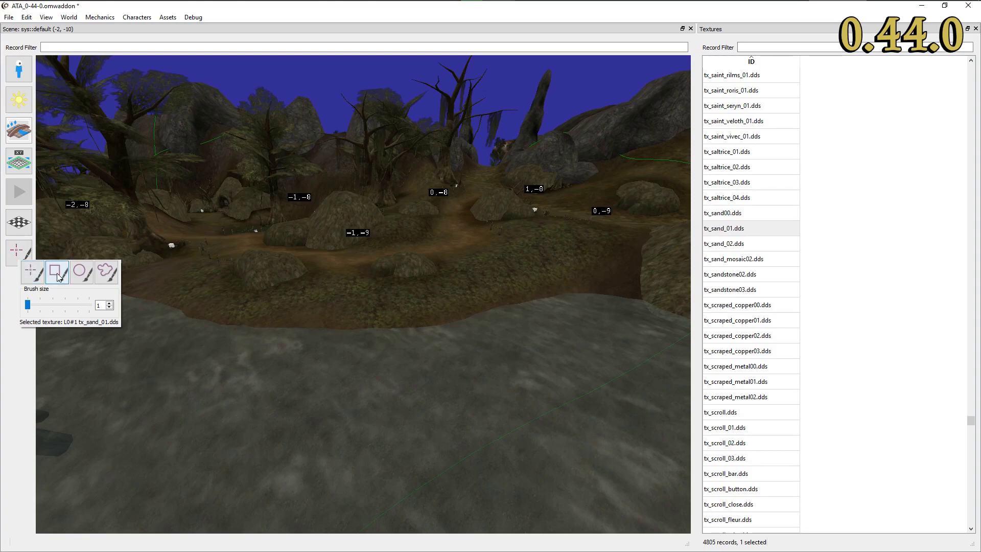
click(79, 273)
click(112, 276)
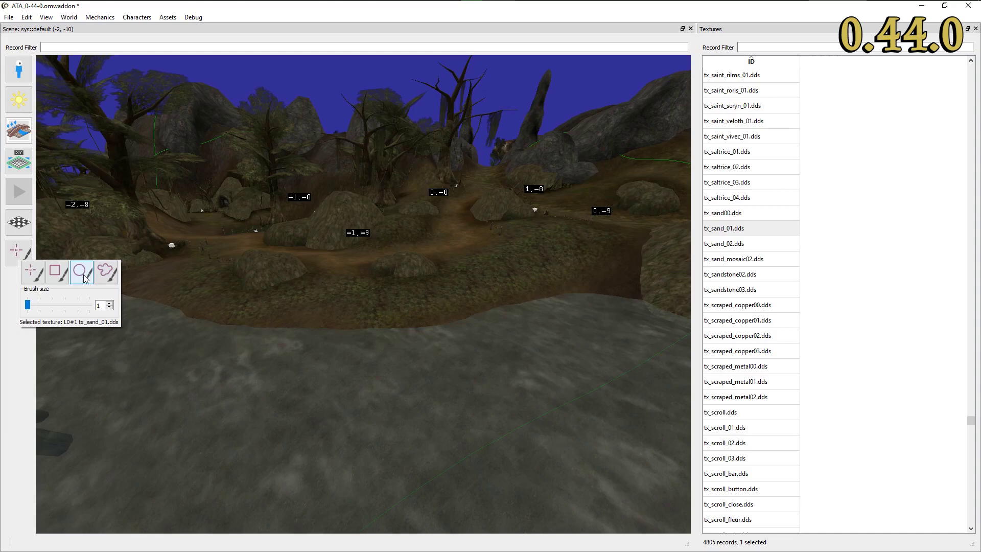
click(87, 281)
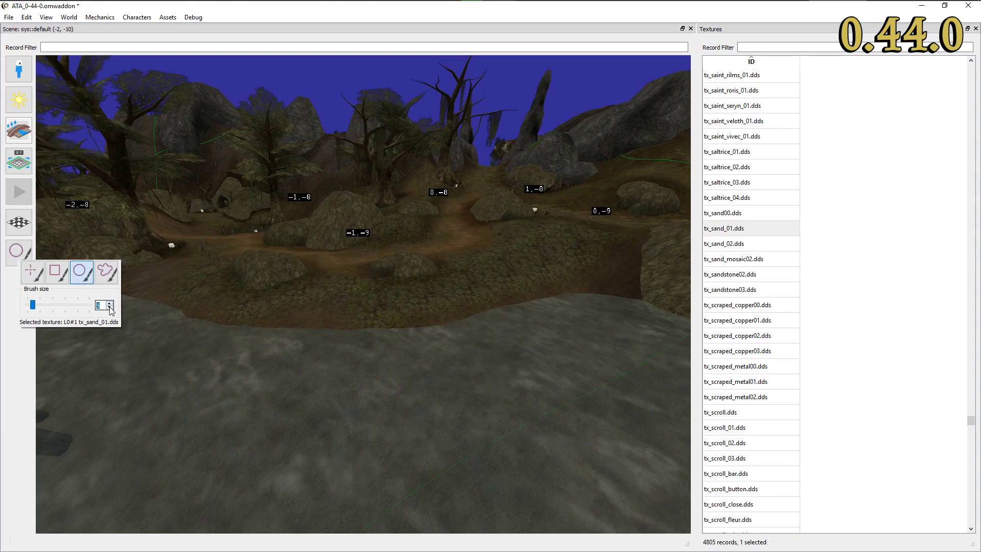
click(18, 355)
mouse_move(339, 311)
mouse_down()
mouse_move(307, 322)
mouse_move(108, 315)
mouse_up()
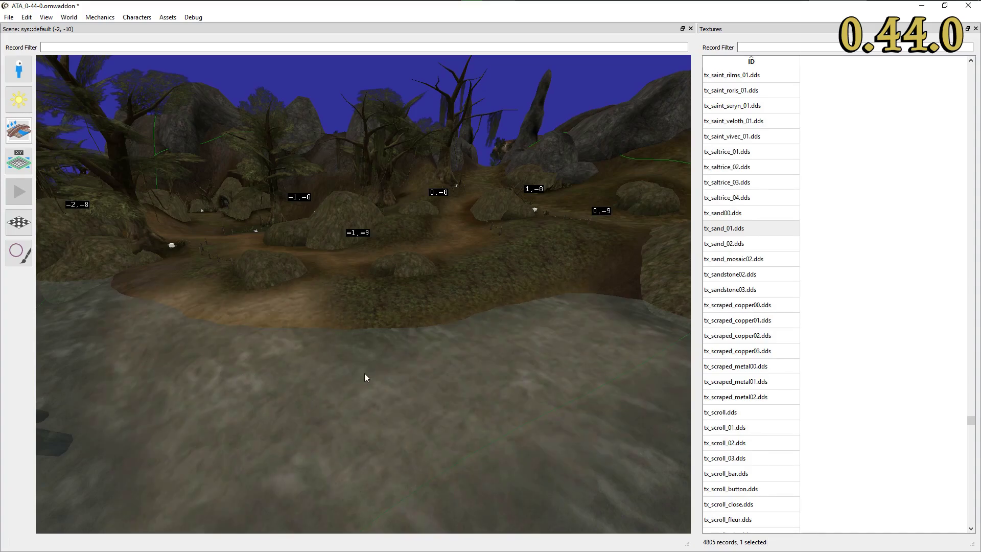
drag(530, 302, 629, 293)
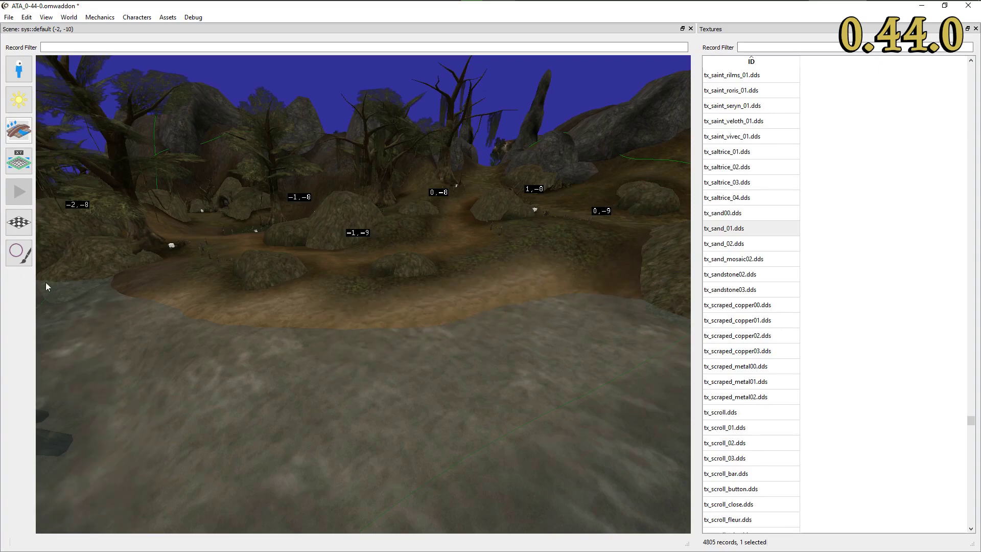
Paint light sand along the path and between the middle rocks, then close the Textures list.
click(20, 254)
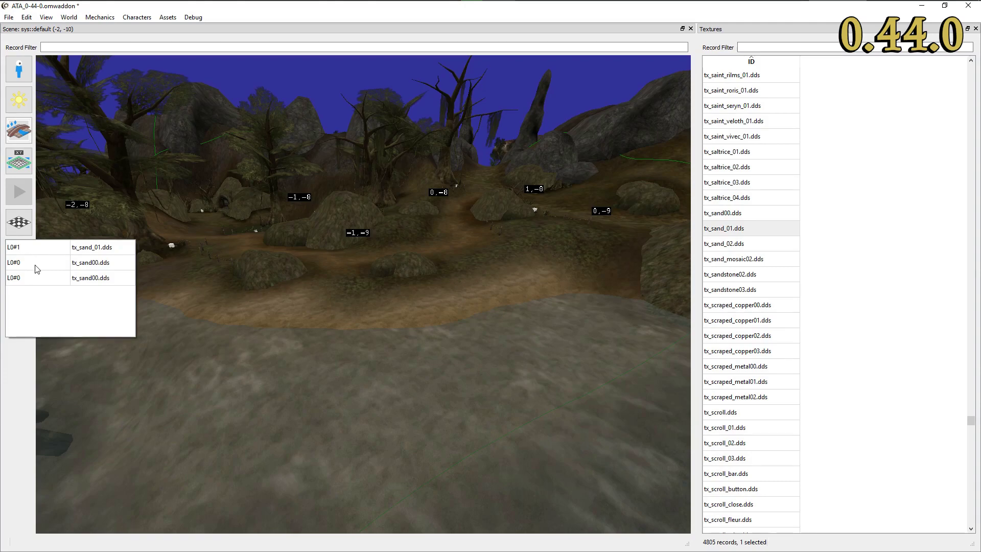
mouse_move(212, 274)
mouse_down()
mouse_move(362, 282)
mouse_move(579, 257)
mouse_up()
drag(563, 219, 426, 254)
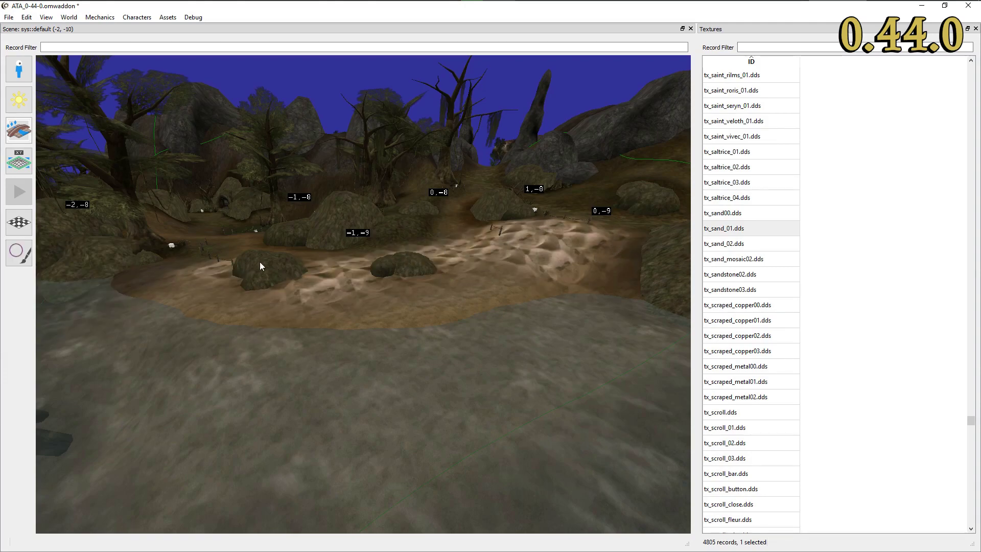
drag(272, 246, 411, 242)
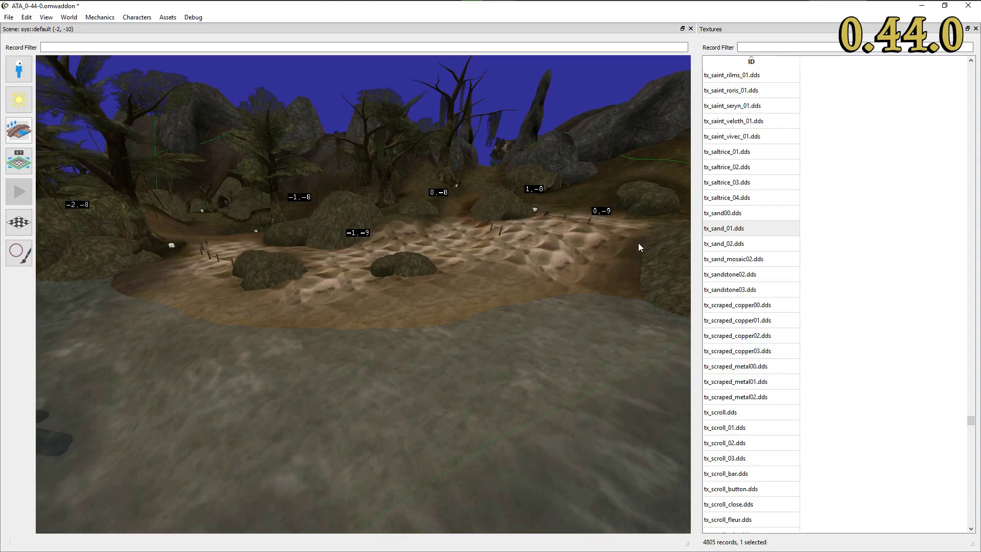
click(976, 29)
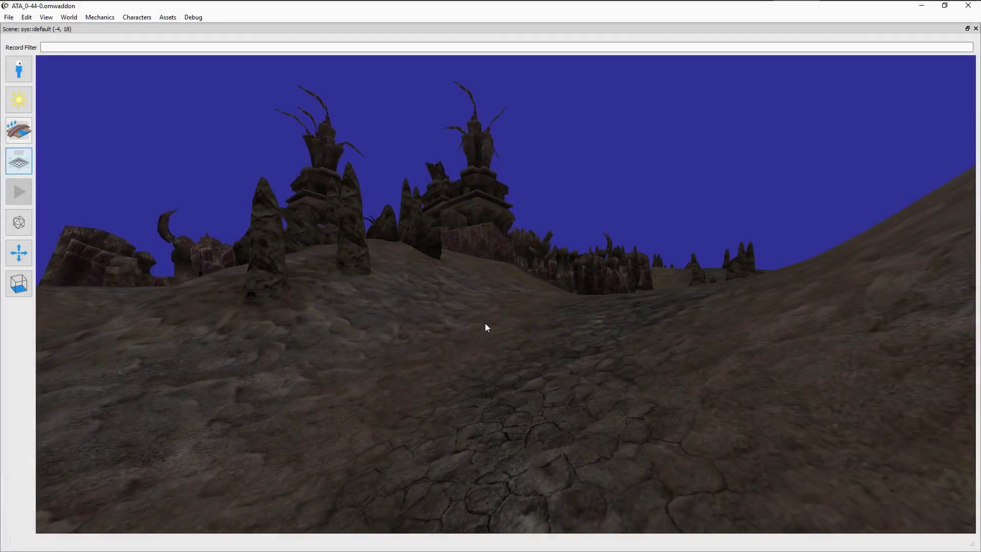
Look around and fly across the rocky terrain of cell -4, 18 toward the domed huts.
drag(485, 324, 673, 261)
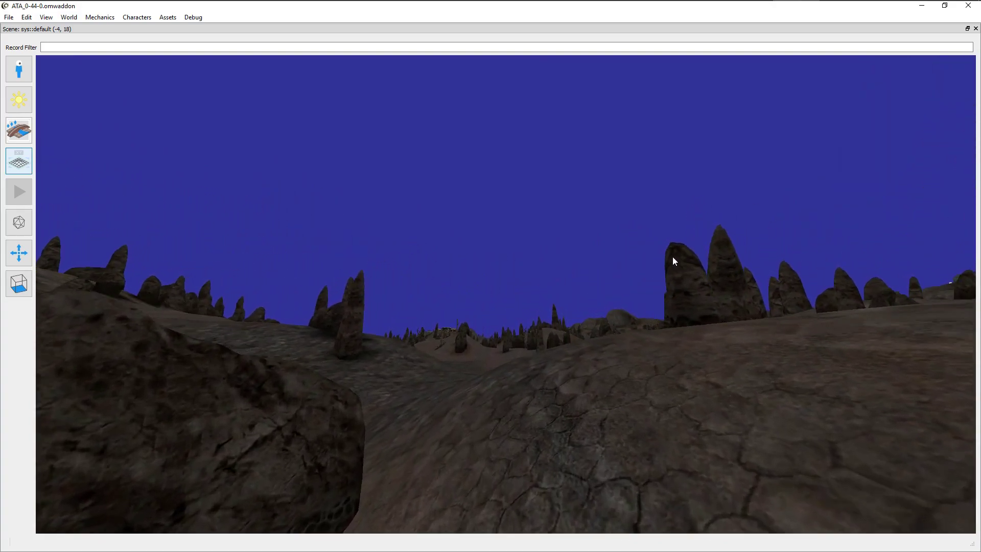
key(w)
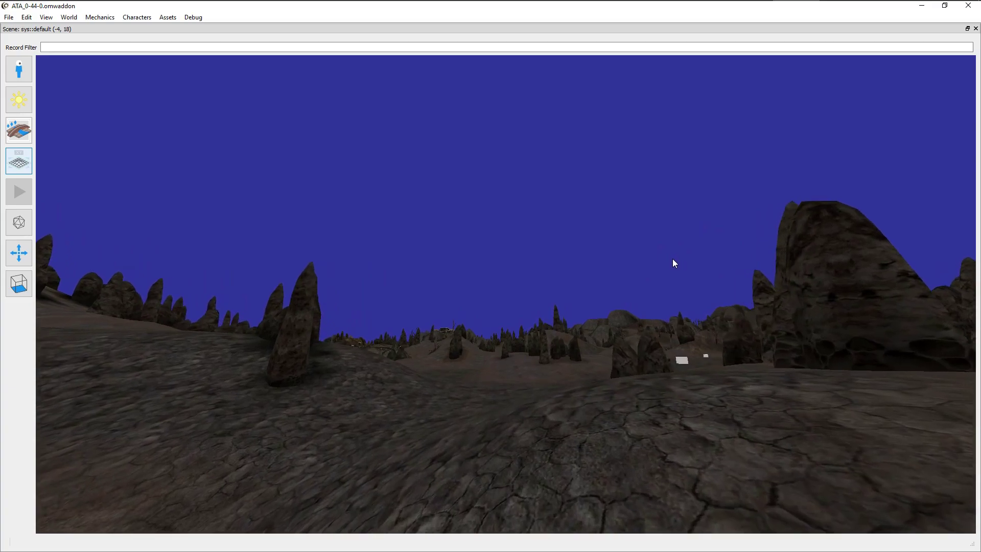
drag(672, 267, 624, 294)
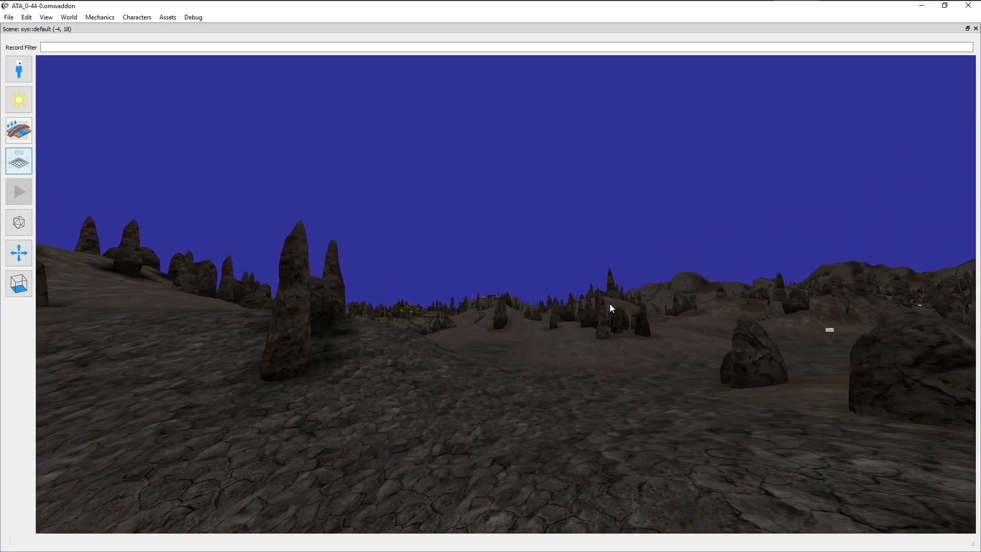
key(w)
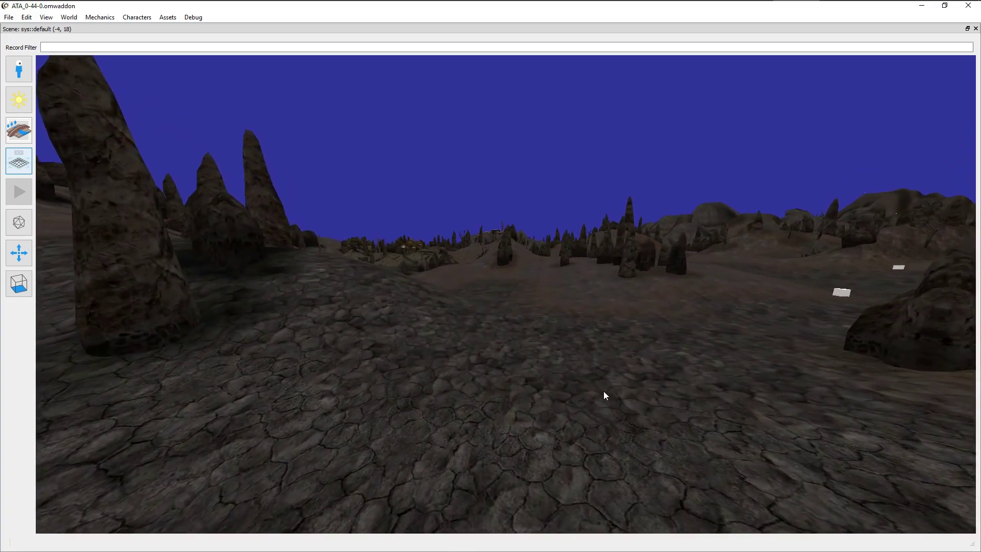